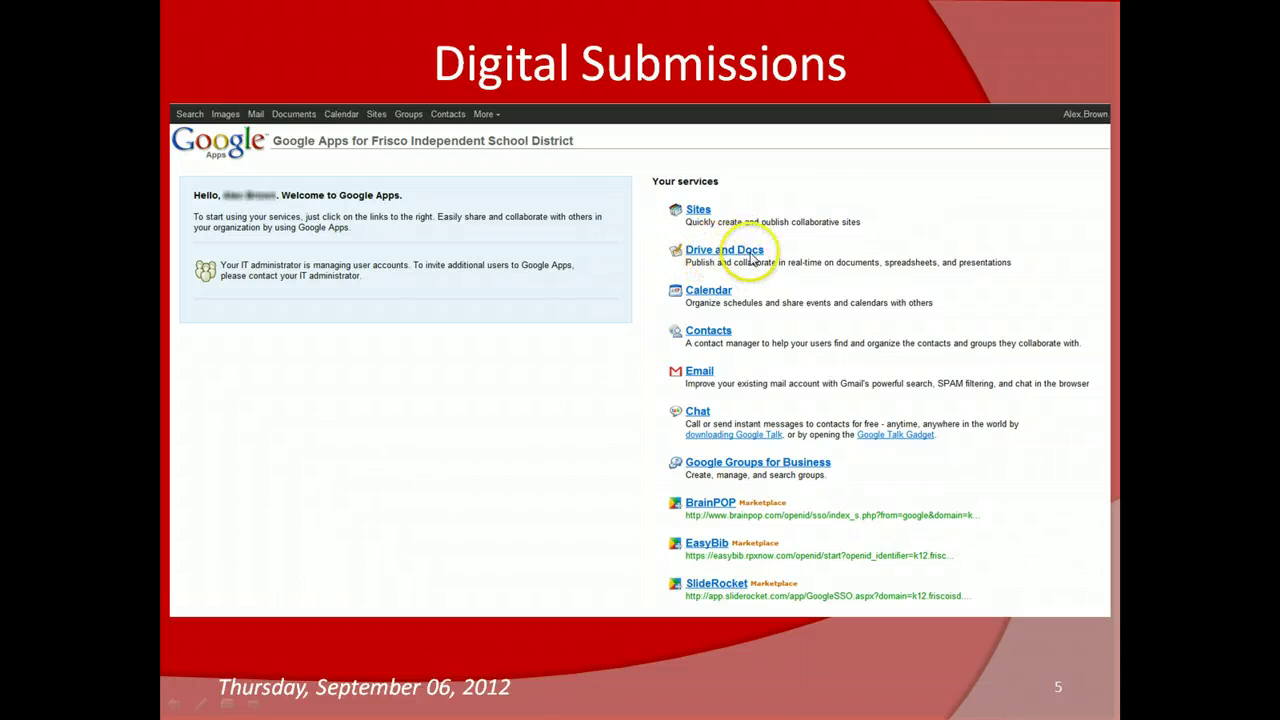
Launch Google Drive in Chrome from the slide's Drive and Docs link
click(752, 258)
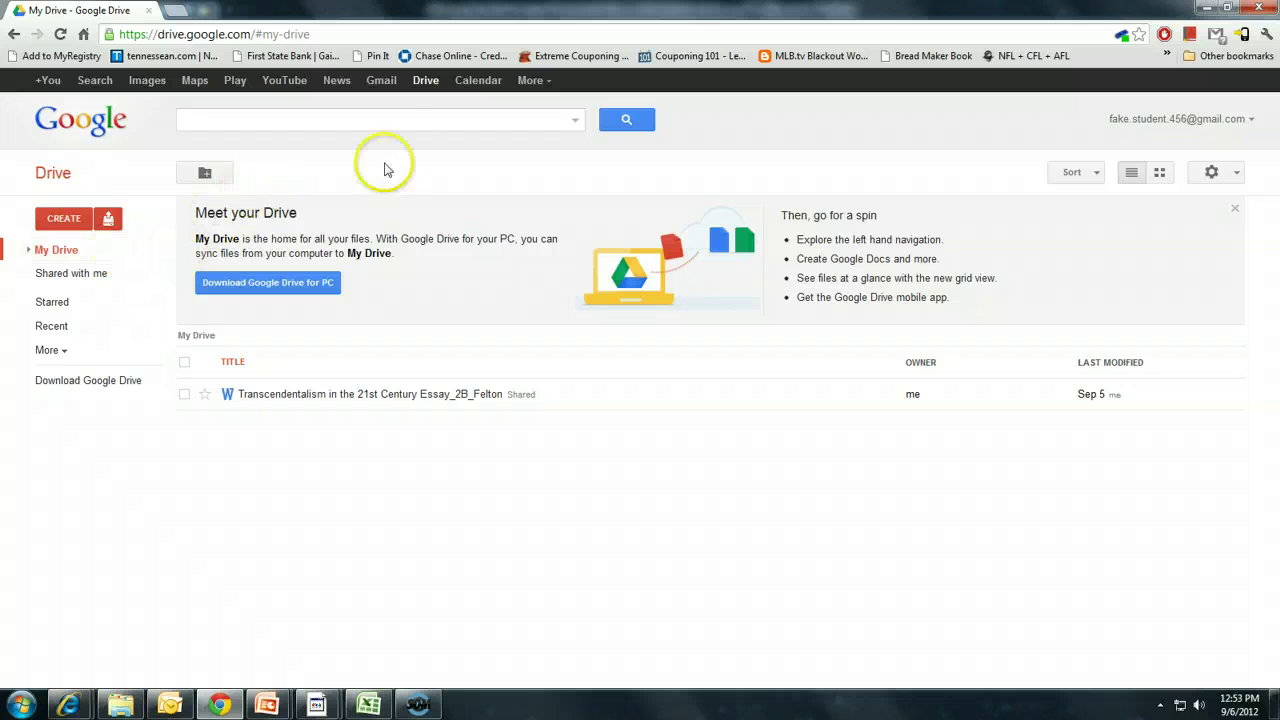
click(66, 218)
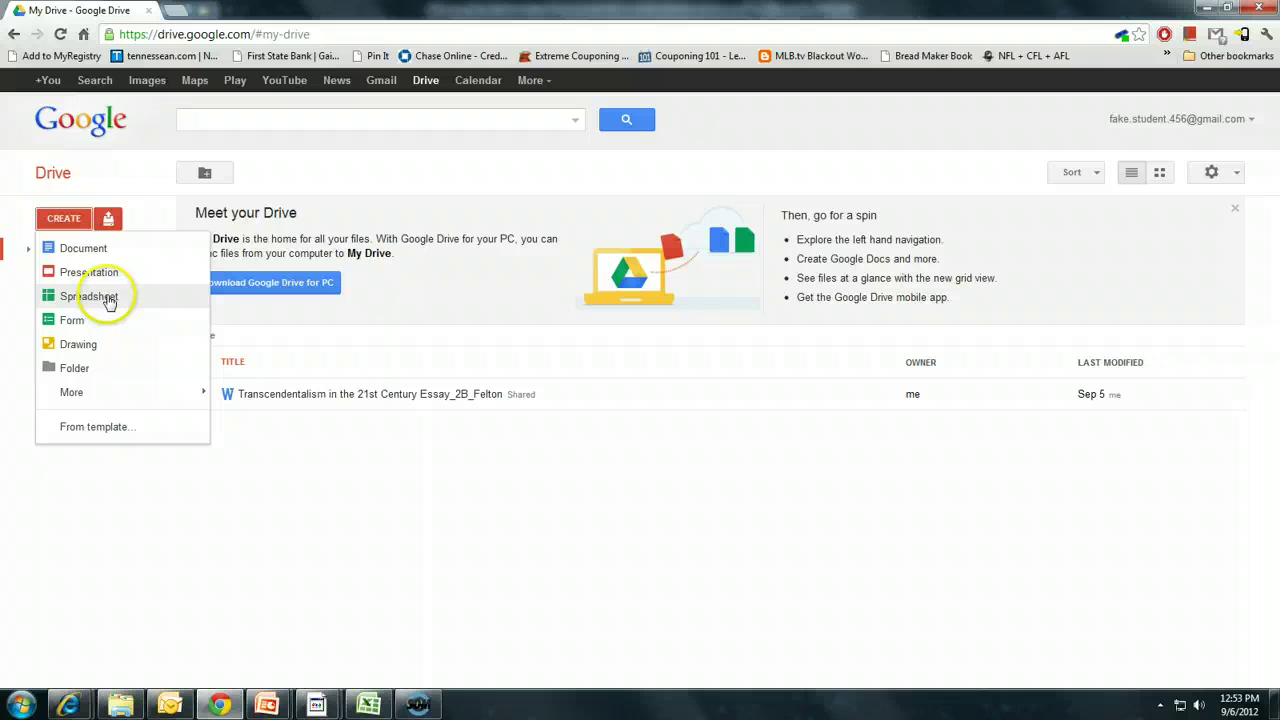
click(123, 177)
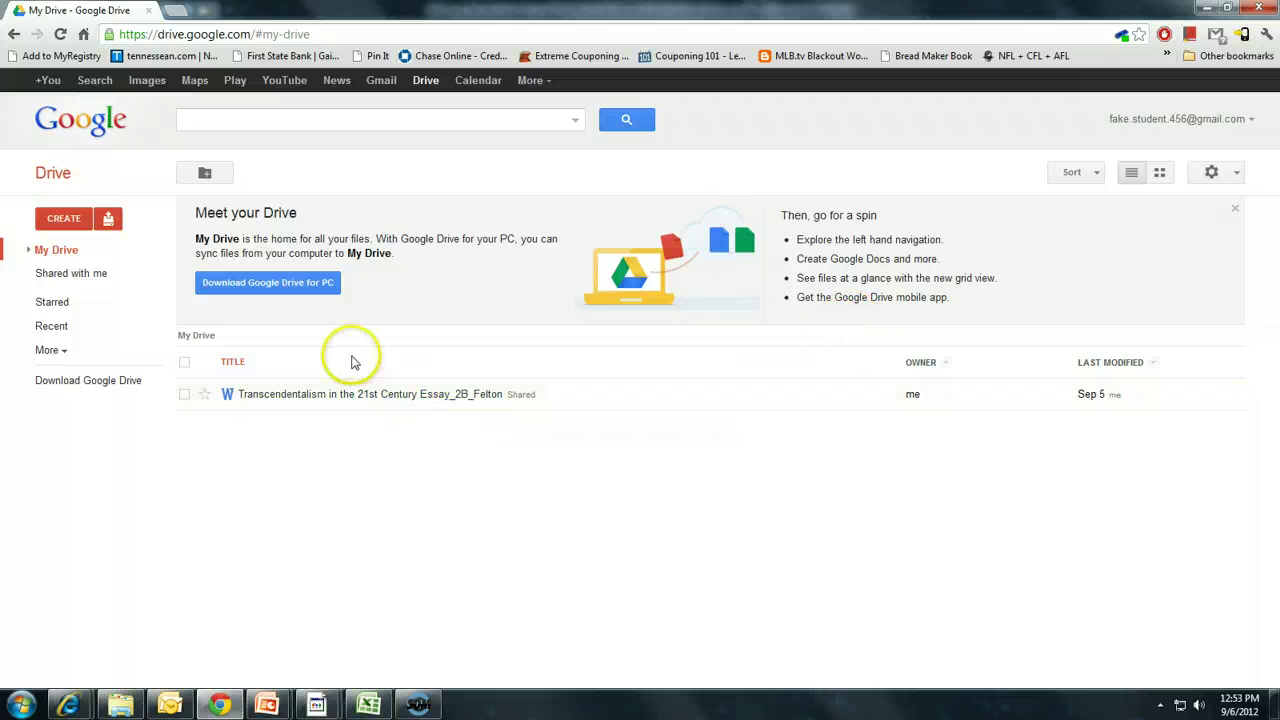
click(66, 218)
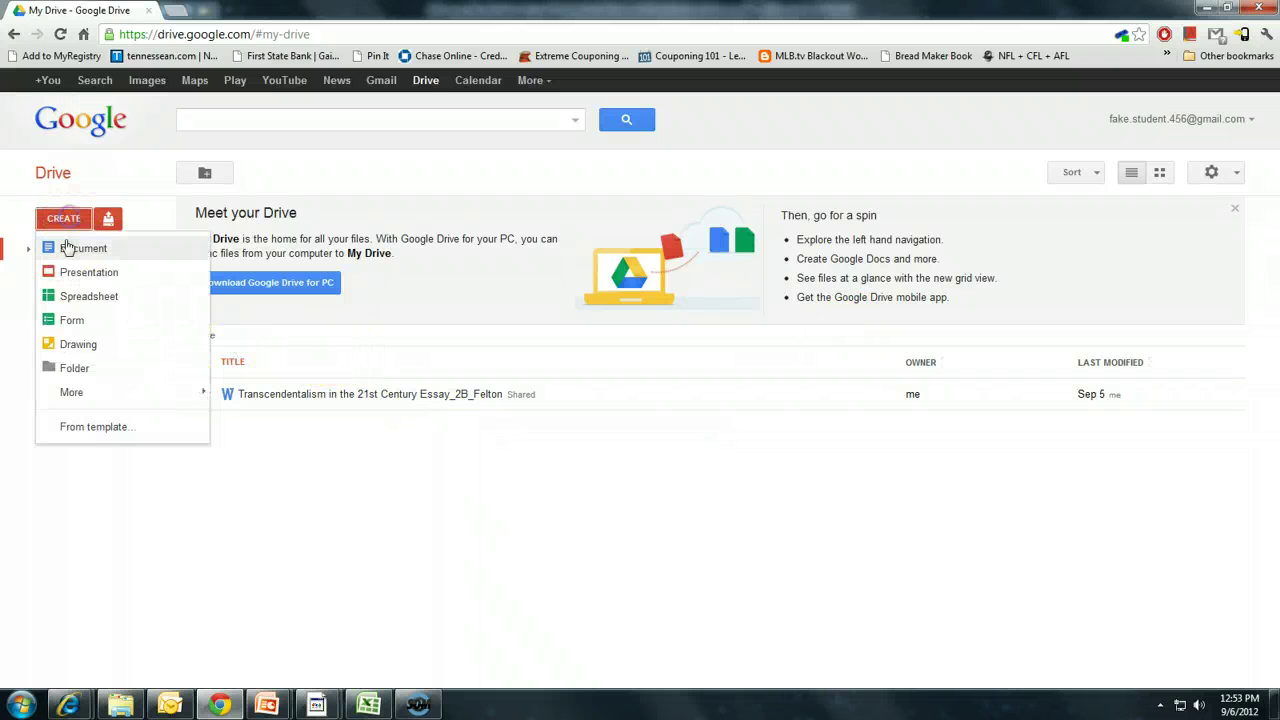
click(434, 358)
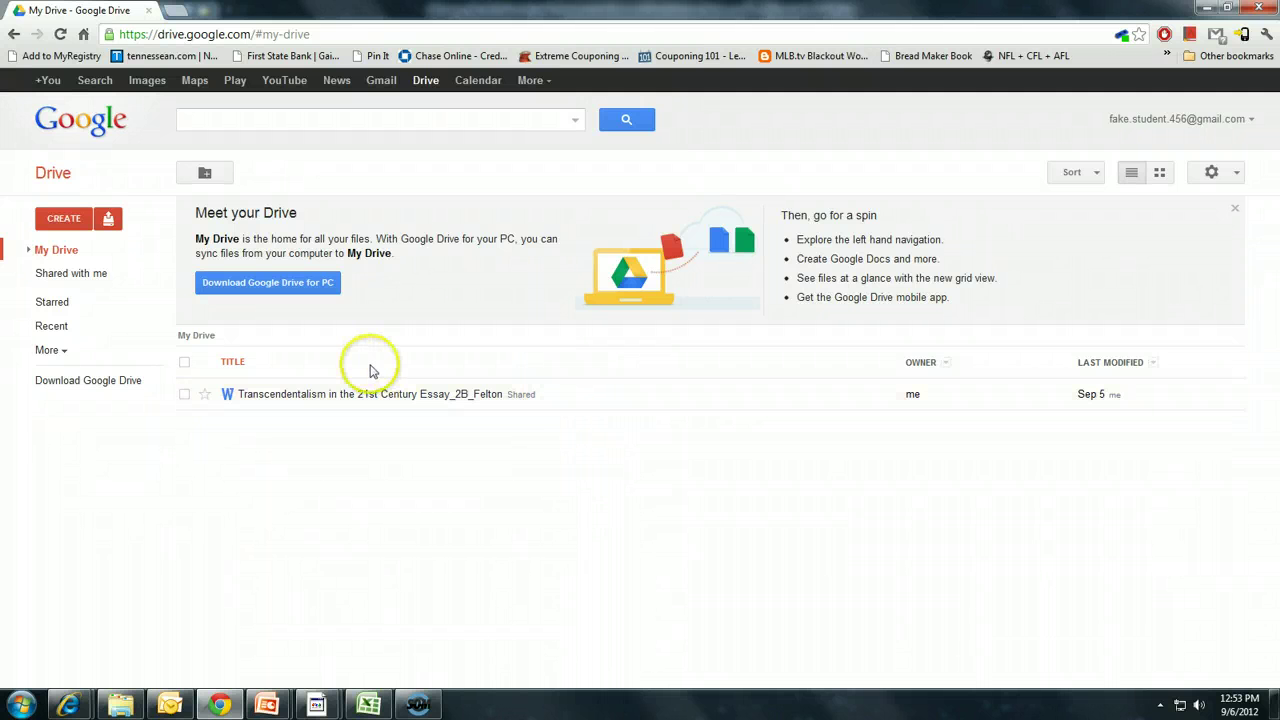
click(60, 218)
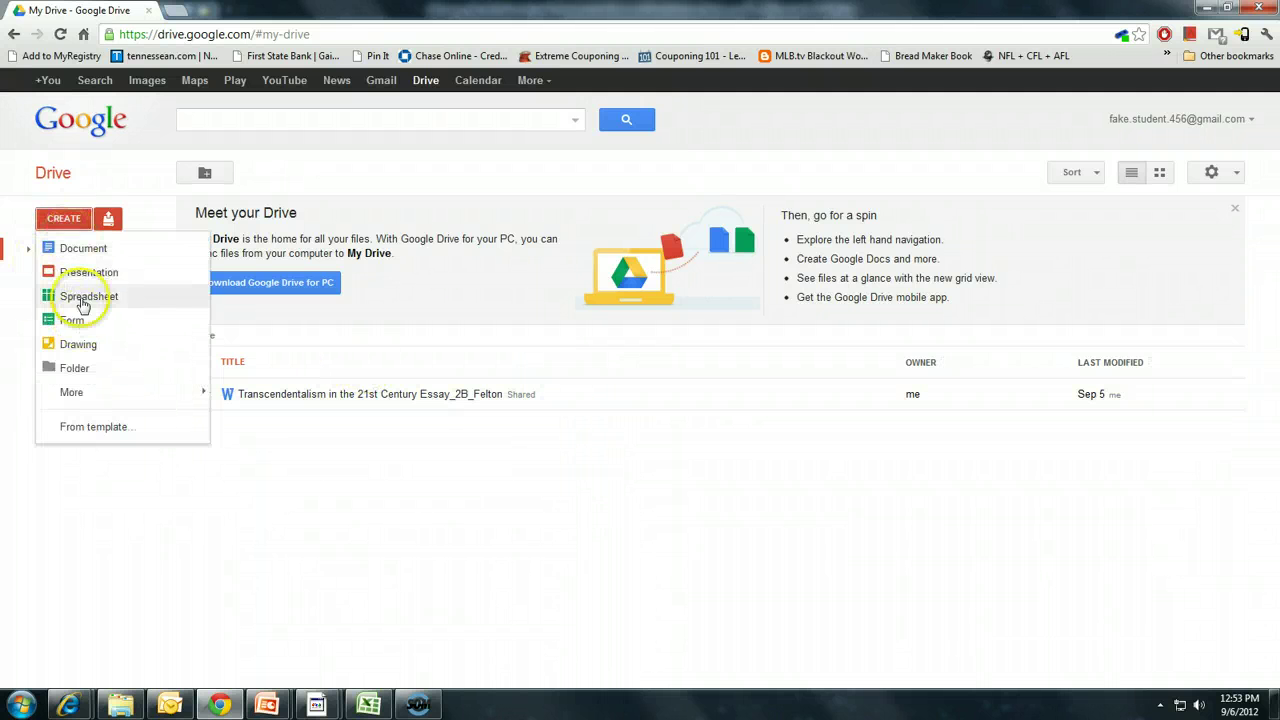
click(116, 176)
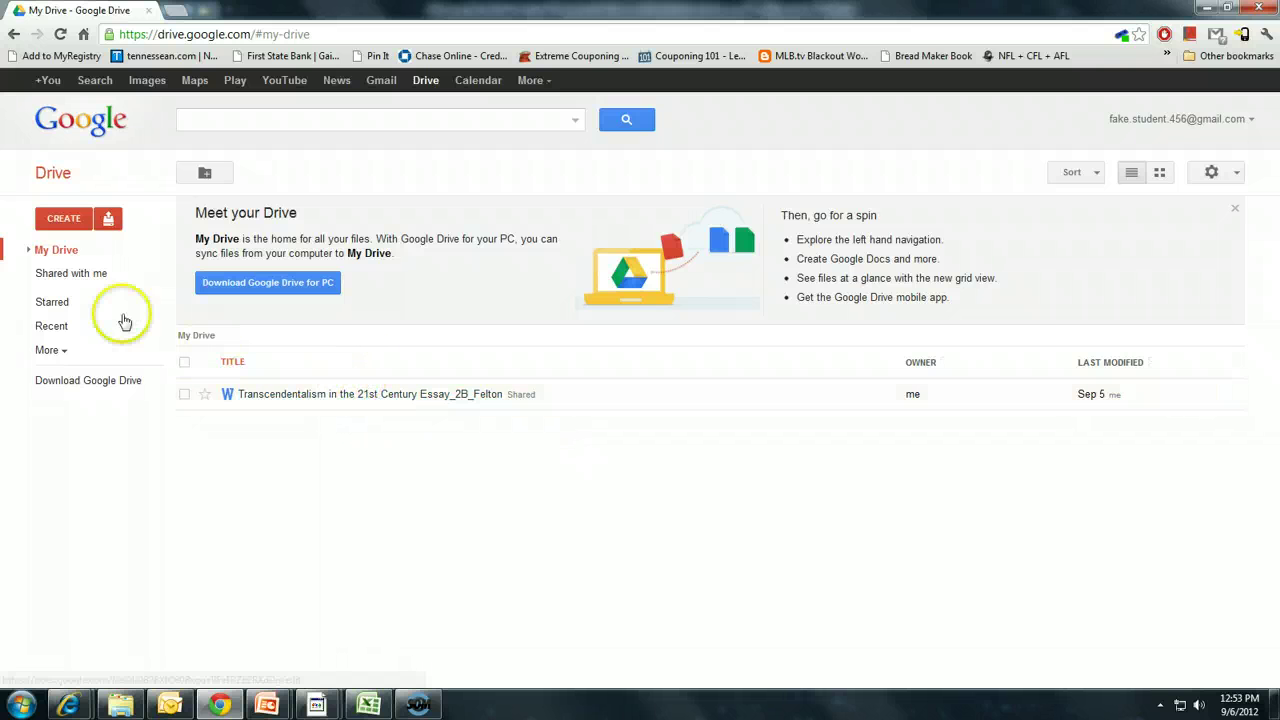
Switch to Shared with me to reveal the AP Lang Day 06 folder
click(55, 276)
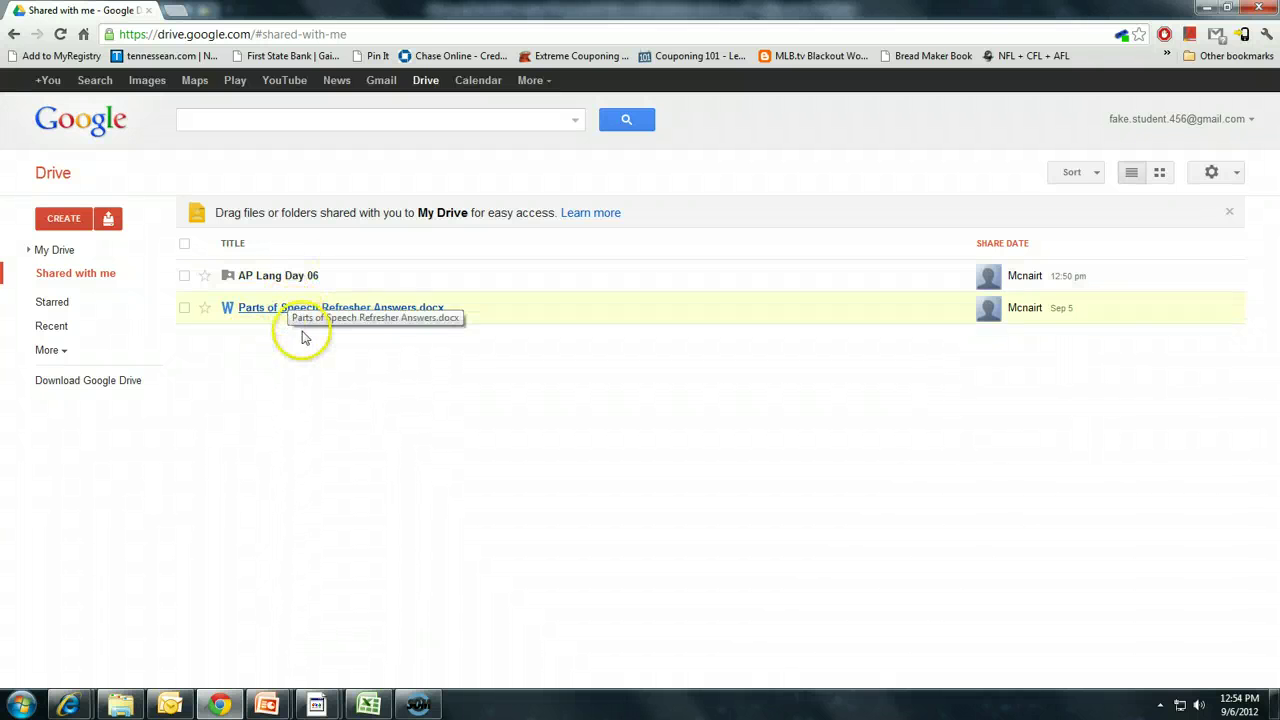
Create a new Google Doc with the line 'Here is my docume', then close its tab
click(70, 218)
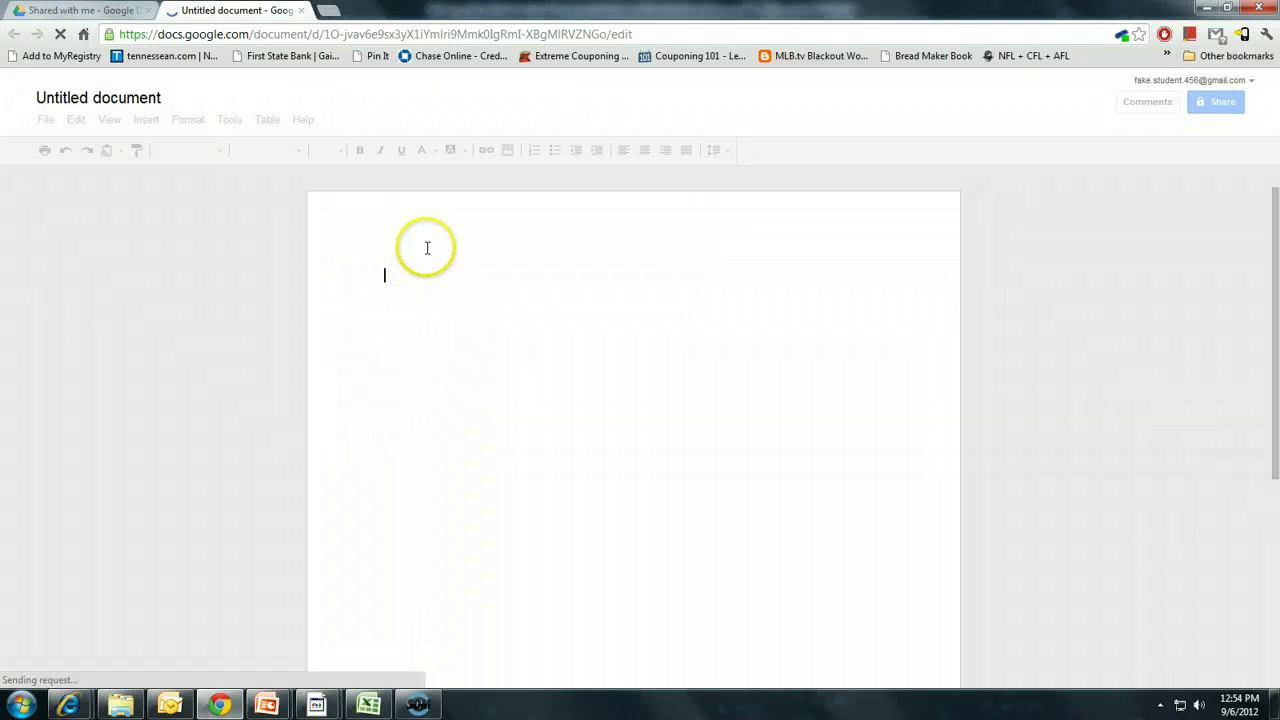
text(Here is )
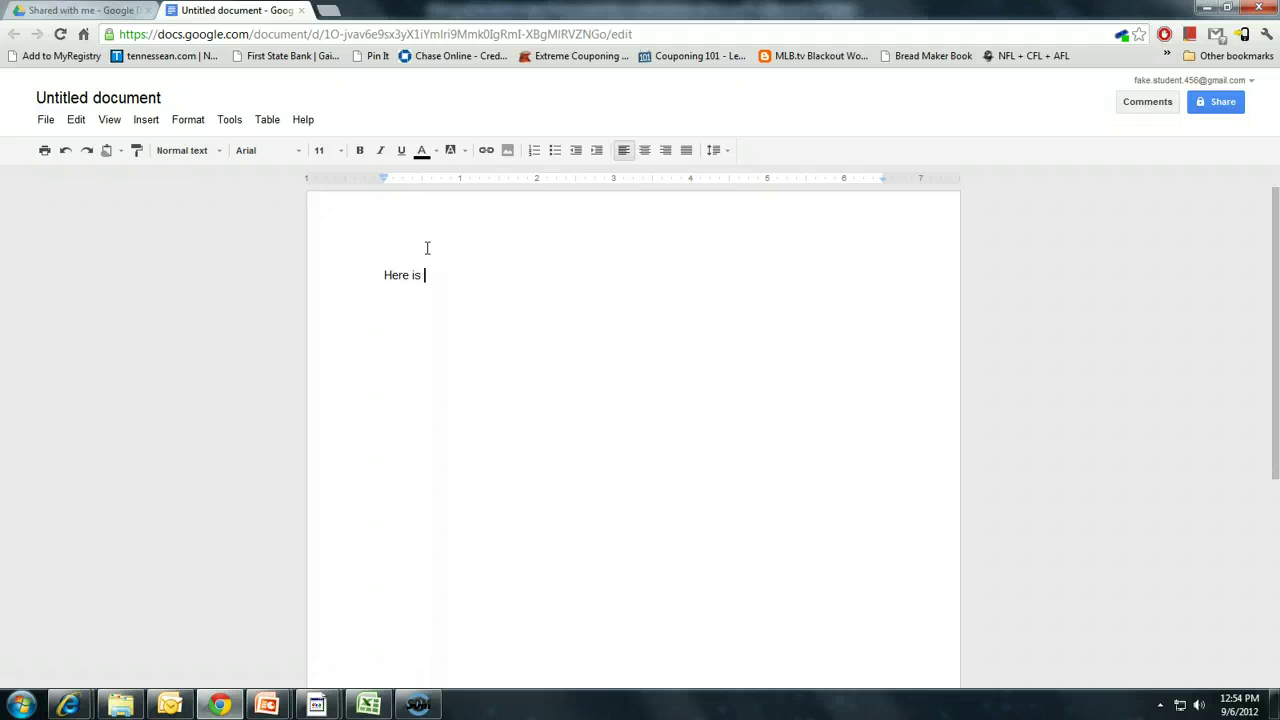
text(my document)
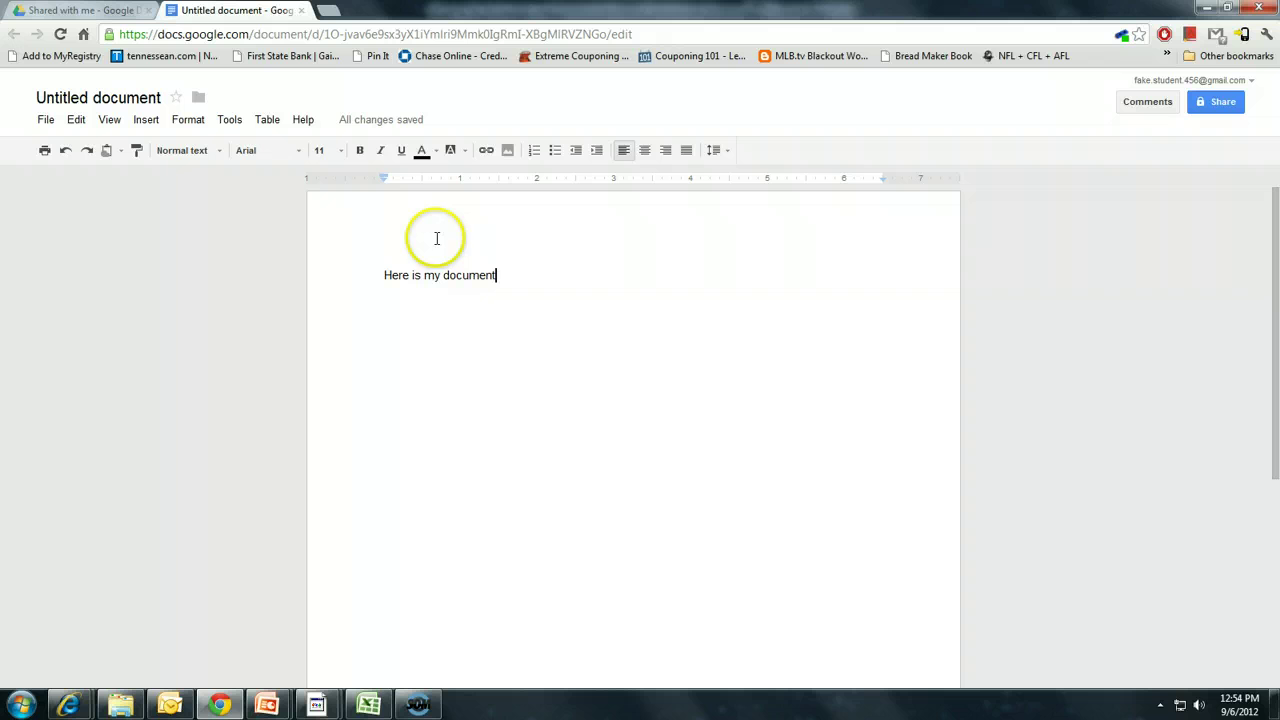
click(108, 12)
click(285, 14)
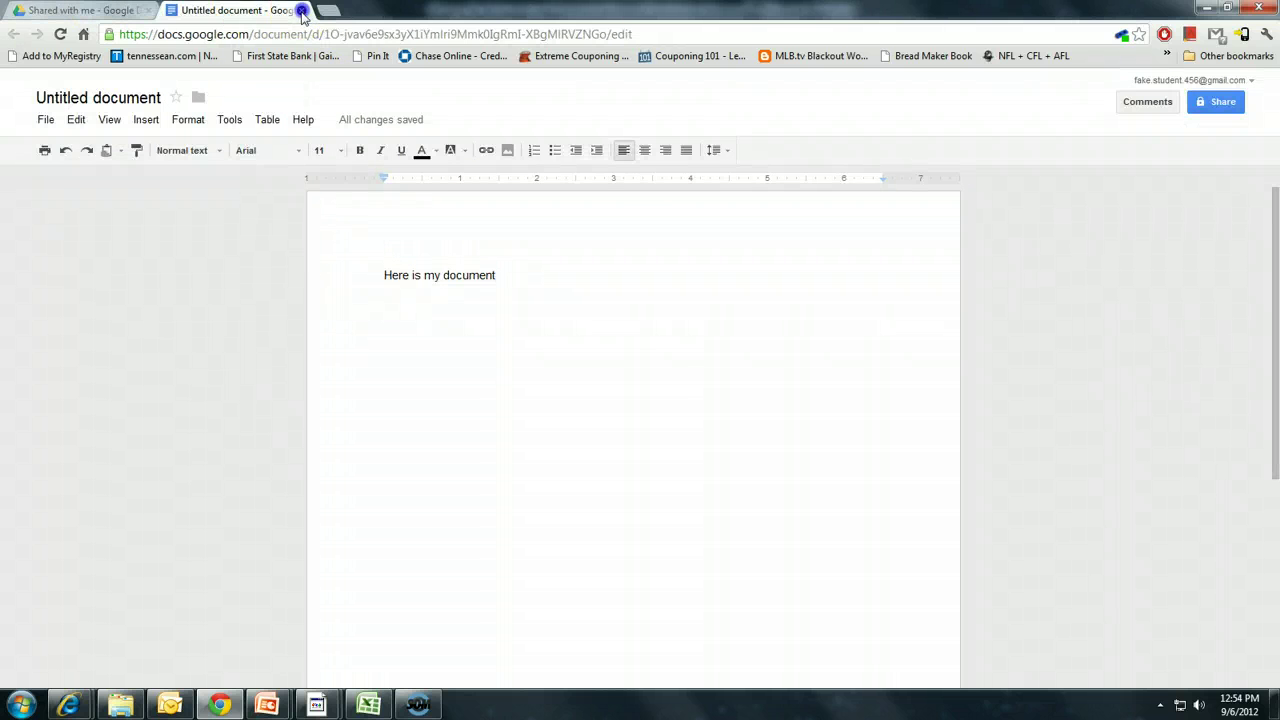
click(302, 11)
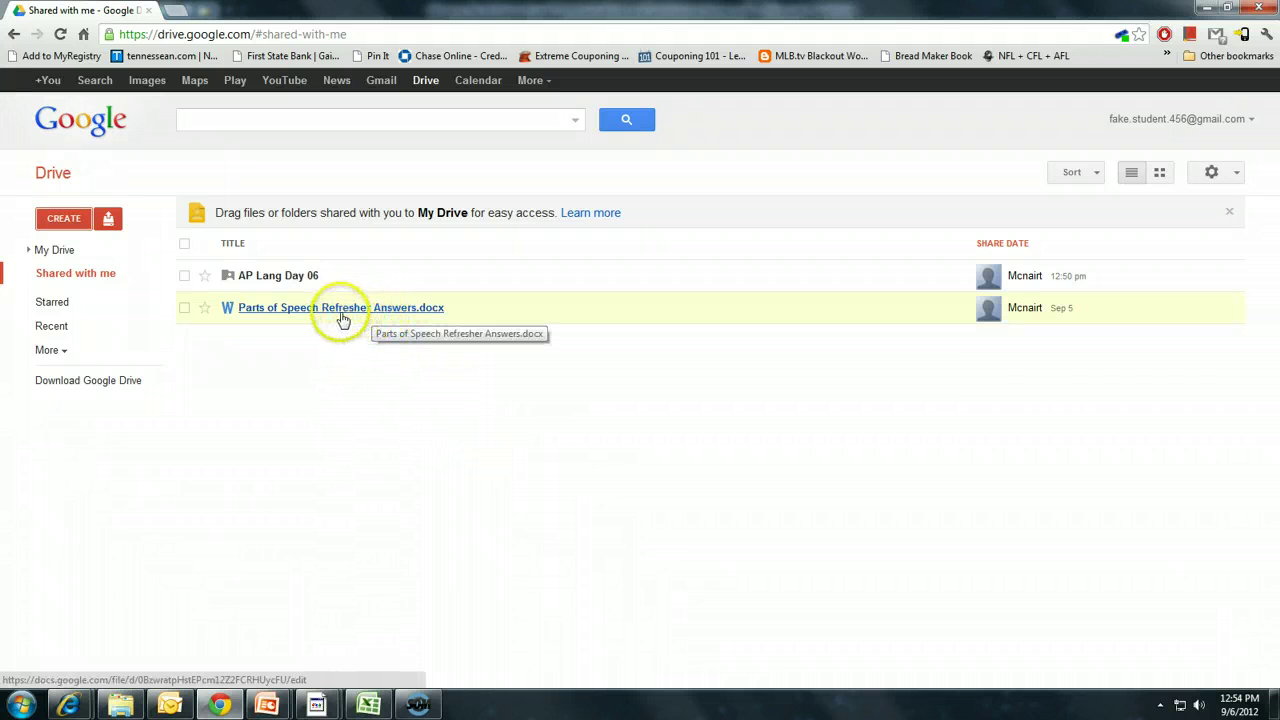
Open the shared AP Lang Day 06 folder
click(287, 283)
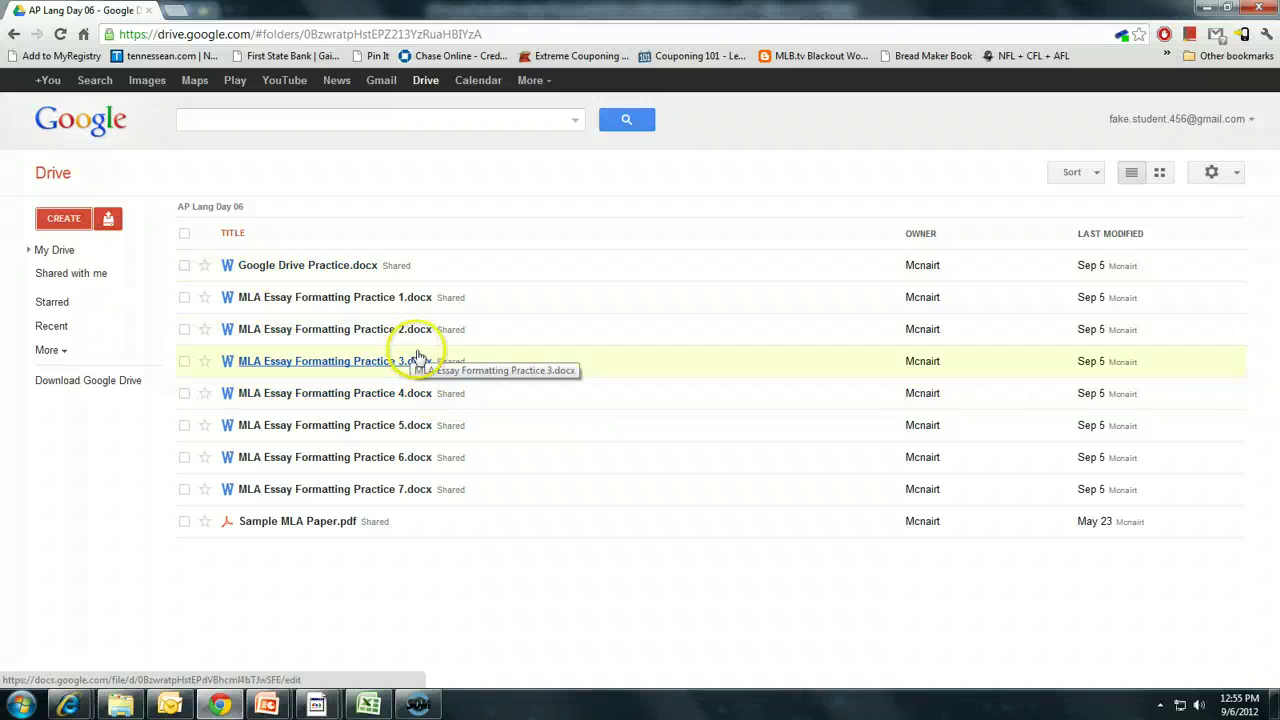
Preview Google Drive Practice.docx, then select and deselect its instruction paragraph
click(301, 268)
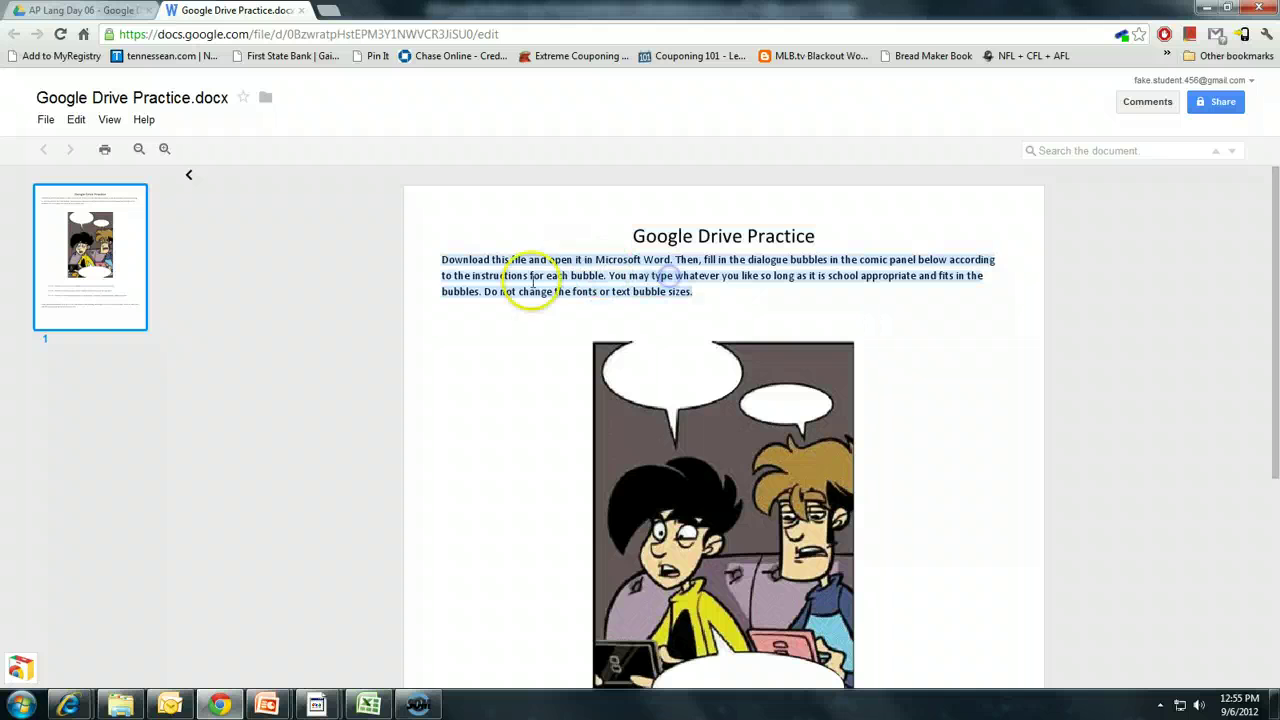
drag(512, 259, 716, 311)
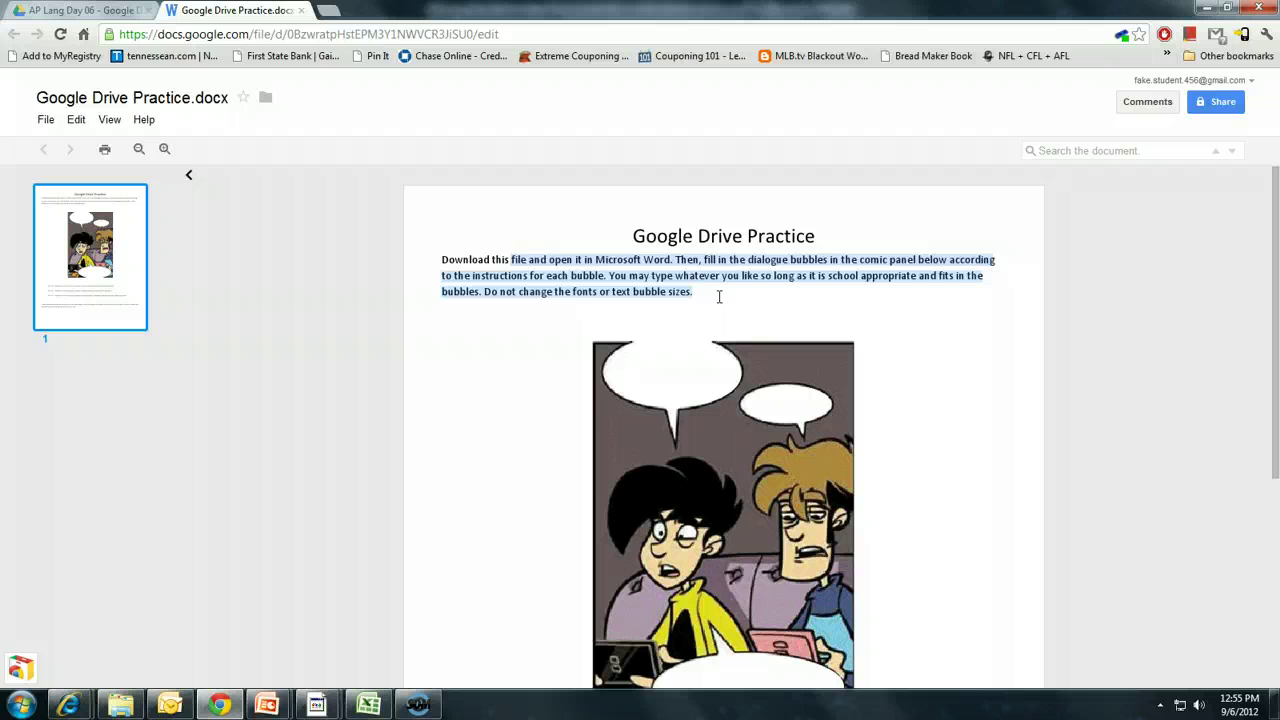
click(718, 296)
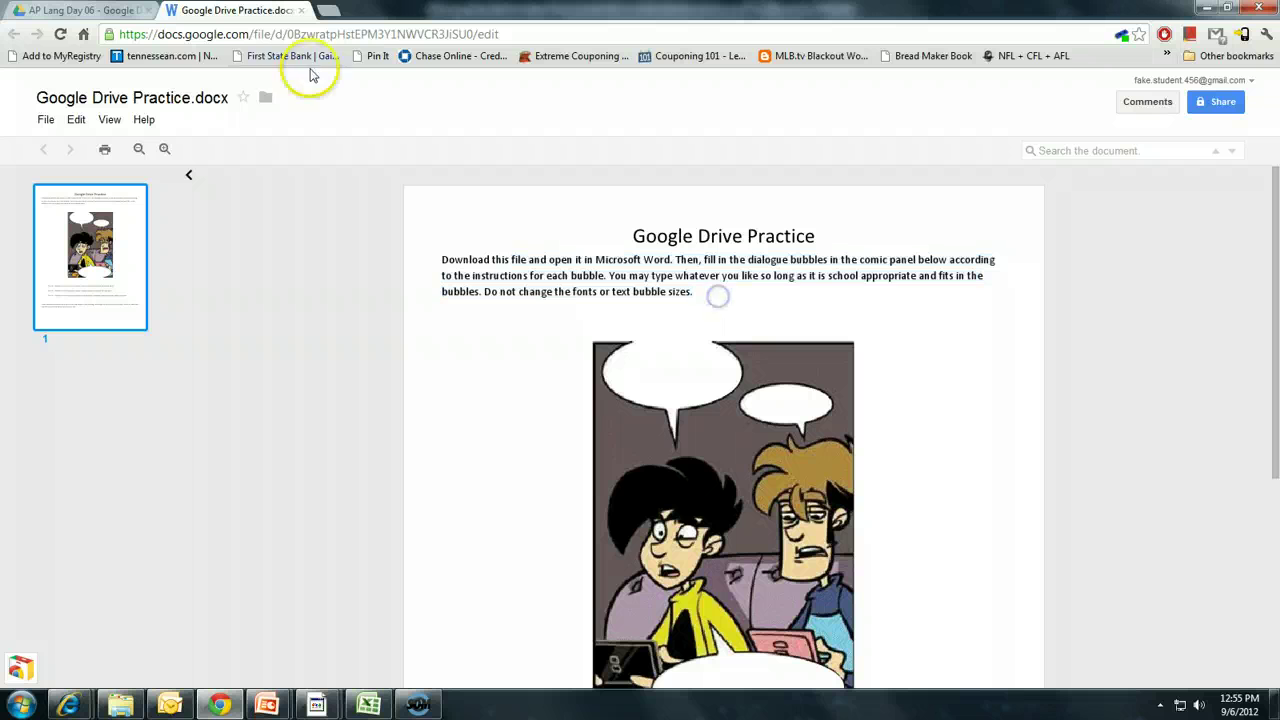
Close the preview and download Google Drive Practice.docx from its context menu
click(303, 11)
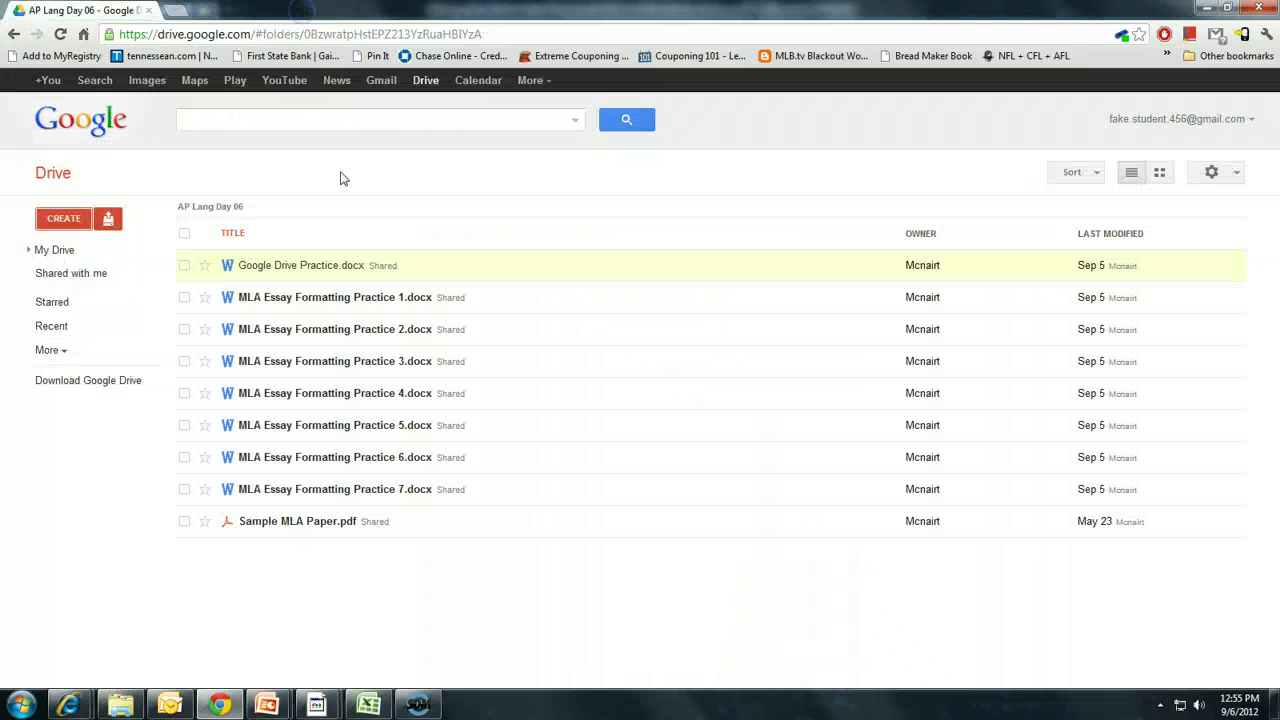
right_click(429, 275)
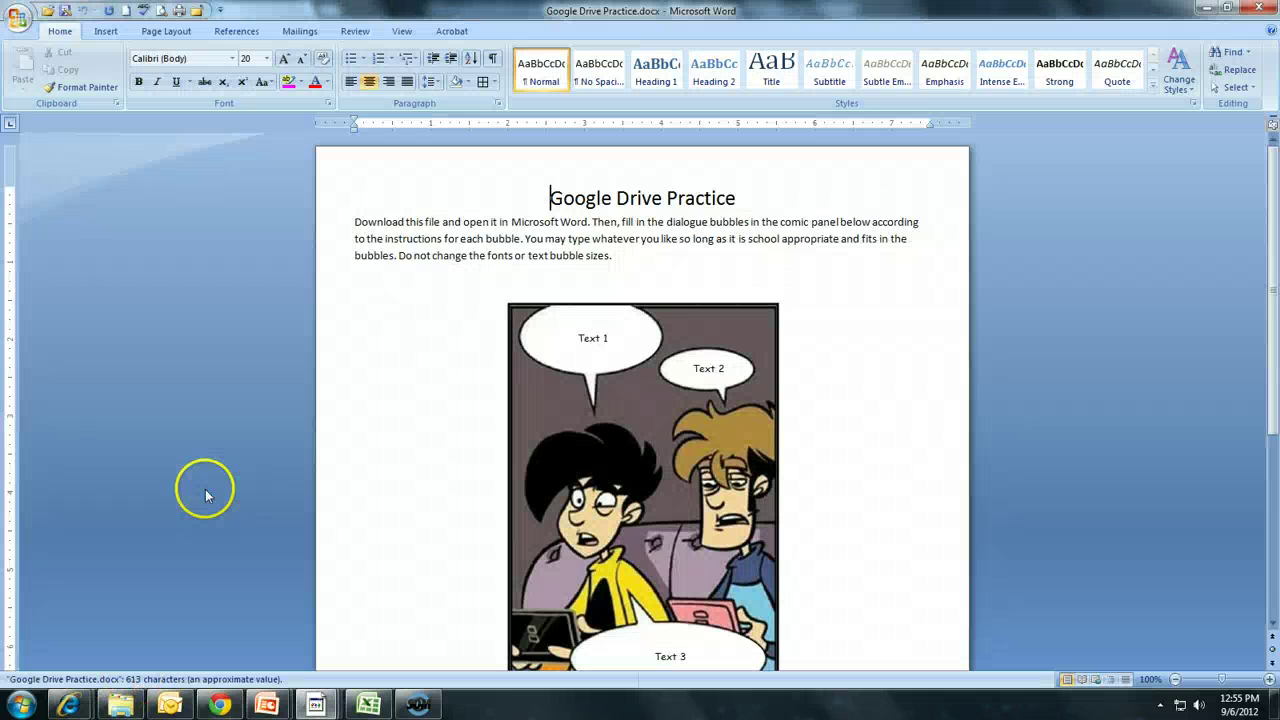
Review the downloaded document in Word, selecting then leaving the Text 1 comic bubble
scroll(480, 420, down, 6)
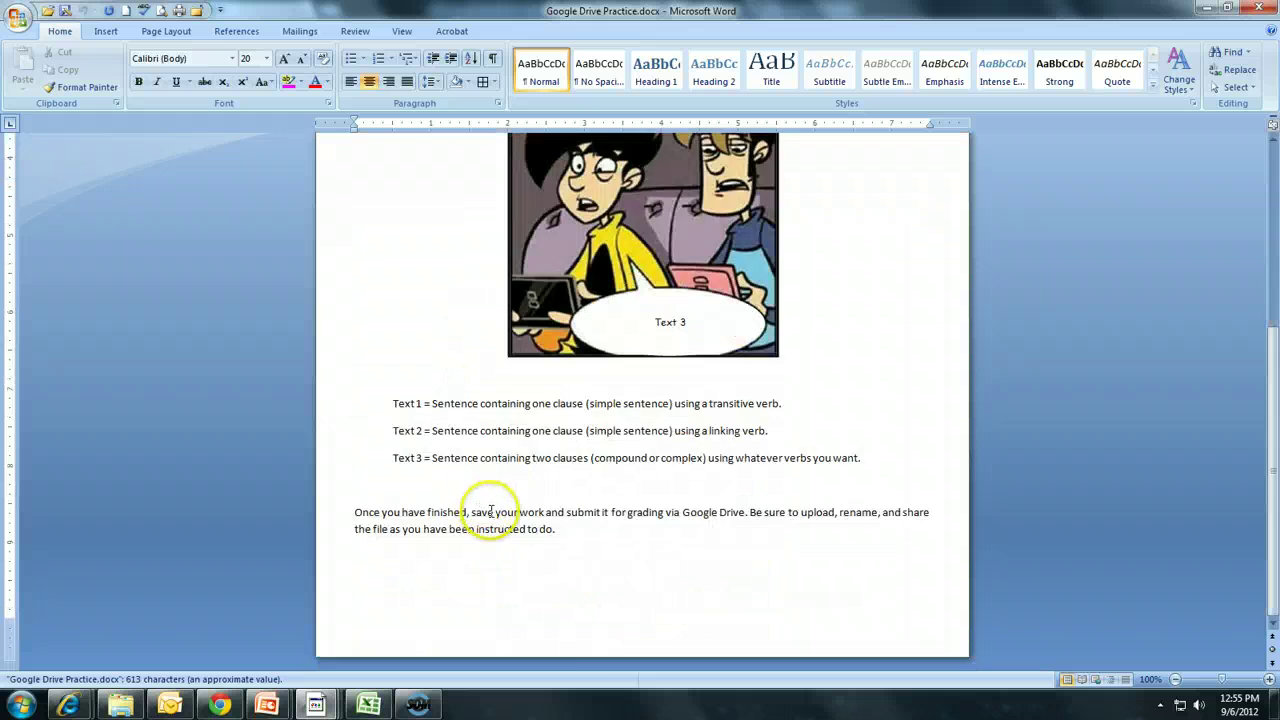
scroll(491, 511, up, 6)
scroll(491, 510, down, 6)
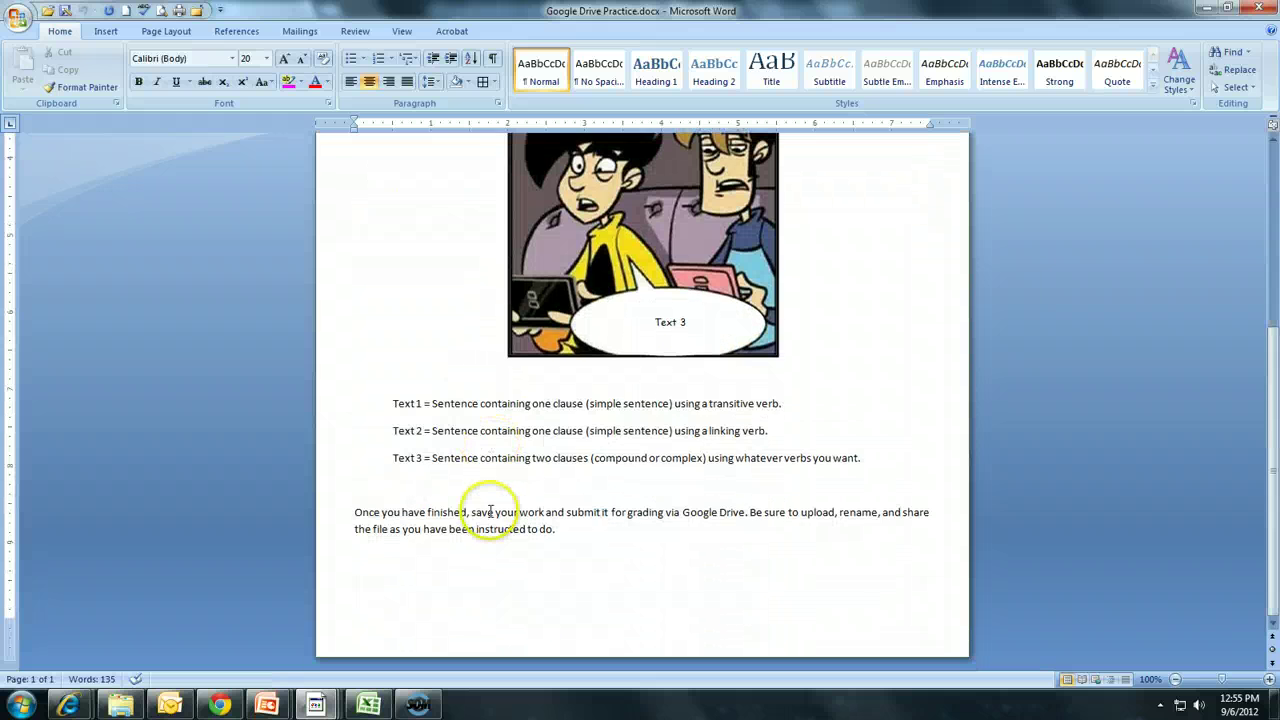
scroll(489, 511, up, 6)
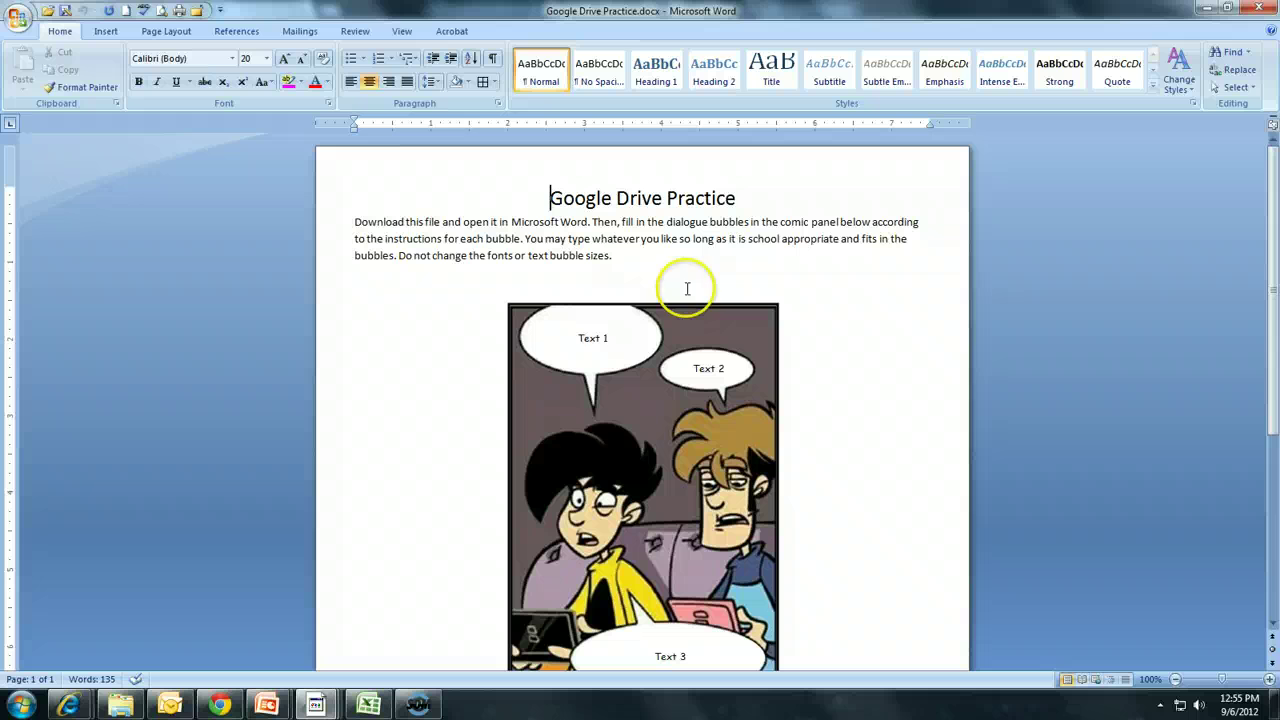
click(587, 338)
triple_click(587, 338)
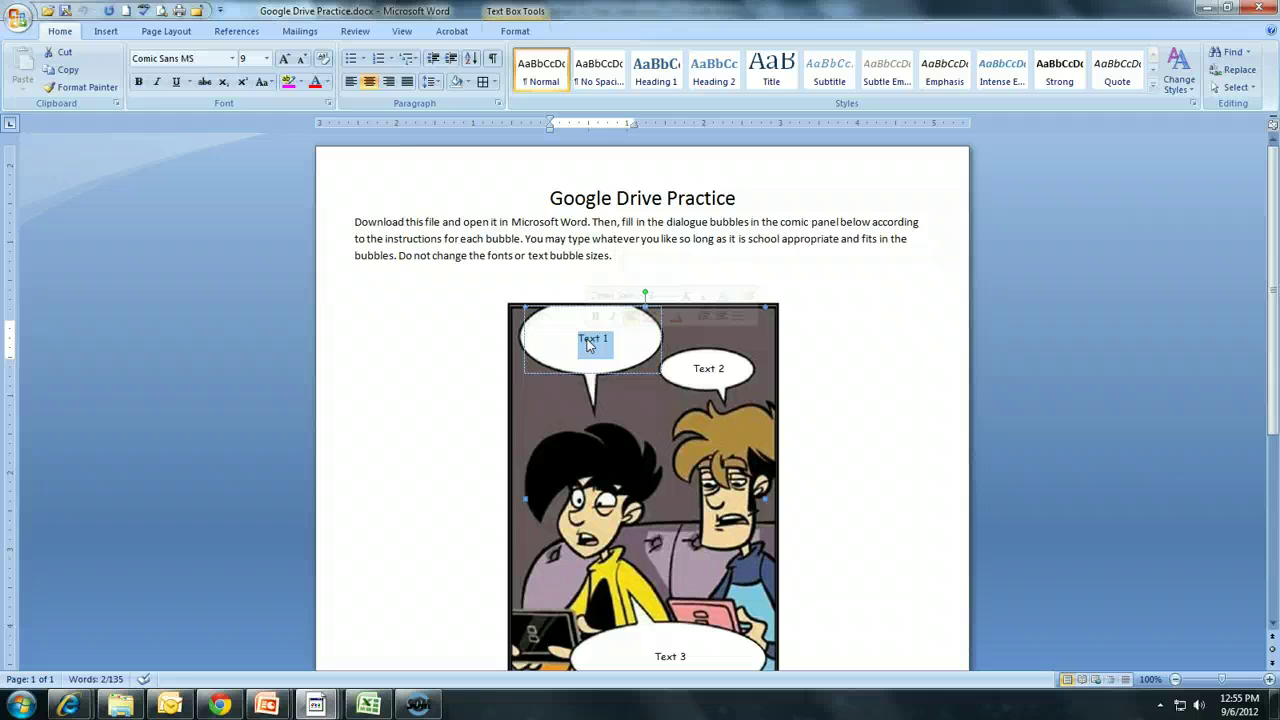
click(646, 226)
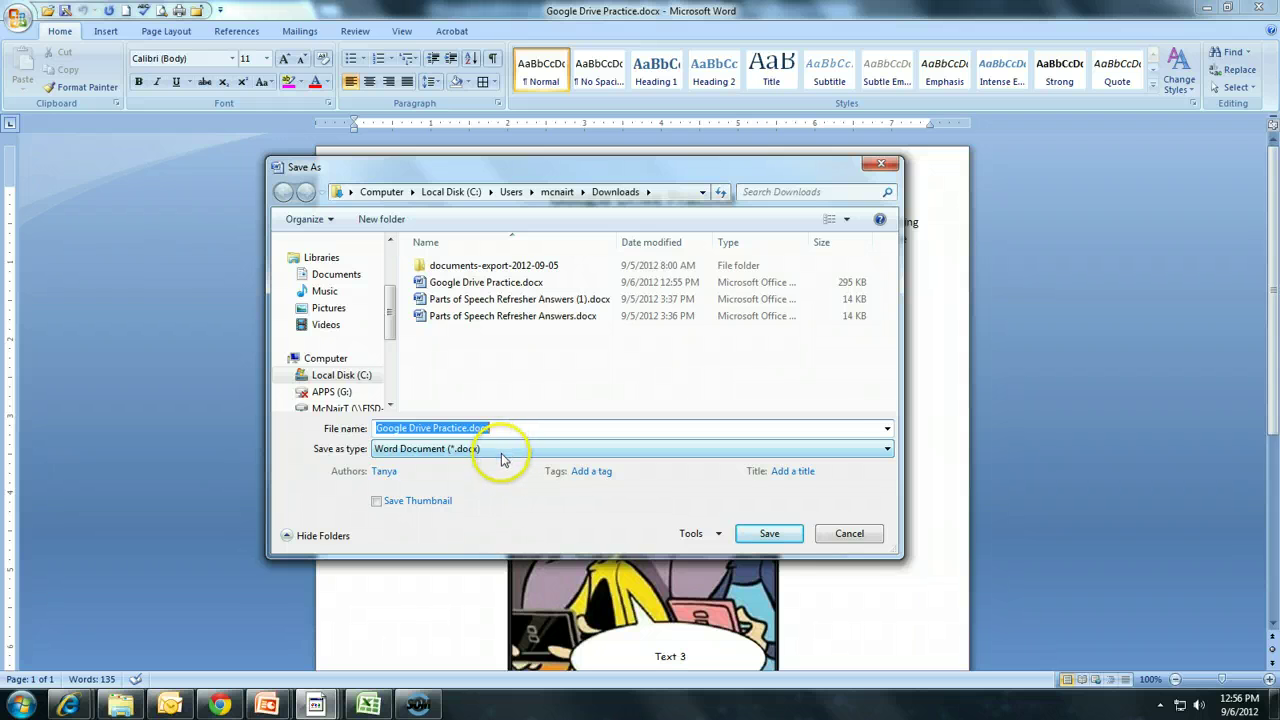
Keep Word Document (*.docx) as the save type, then cancel Save As
click(450, 450)
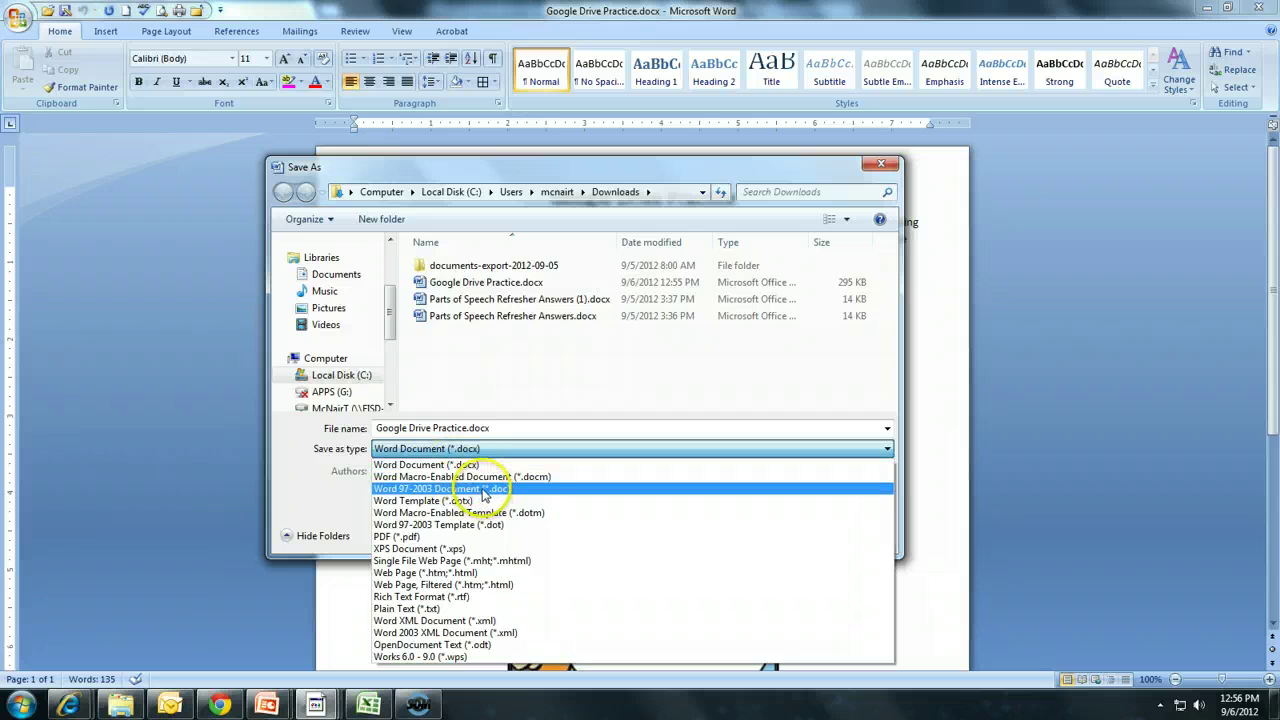
click(523, 405)
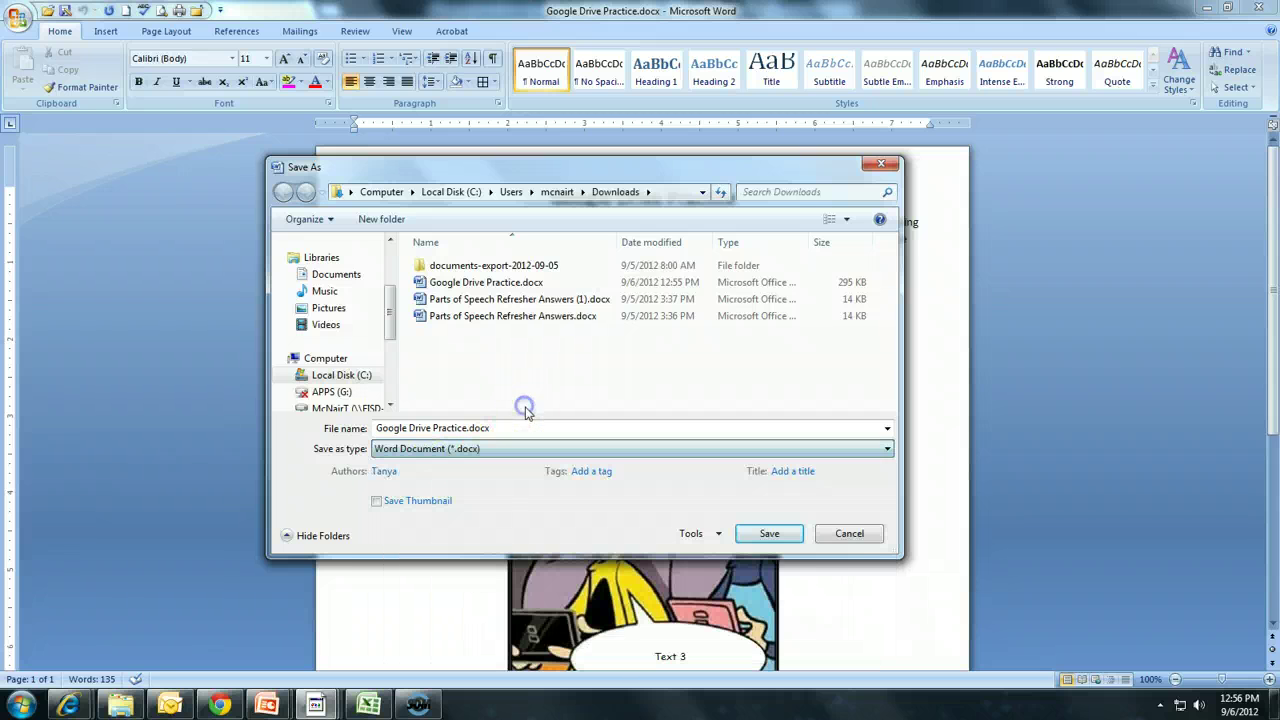
click(846, 538)
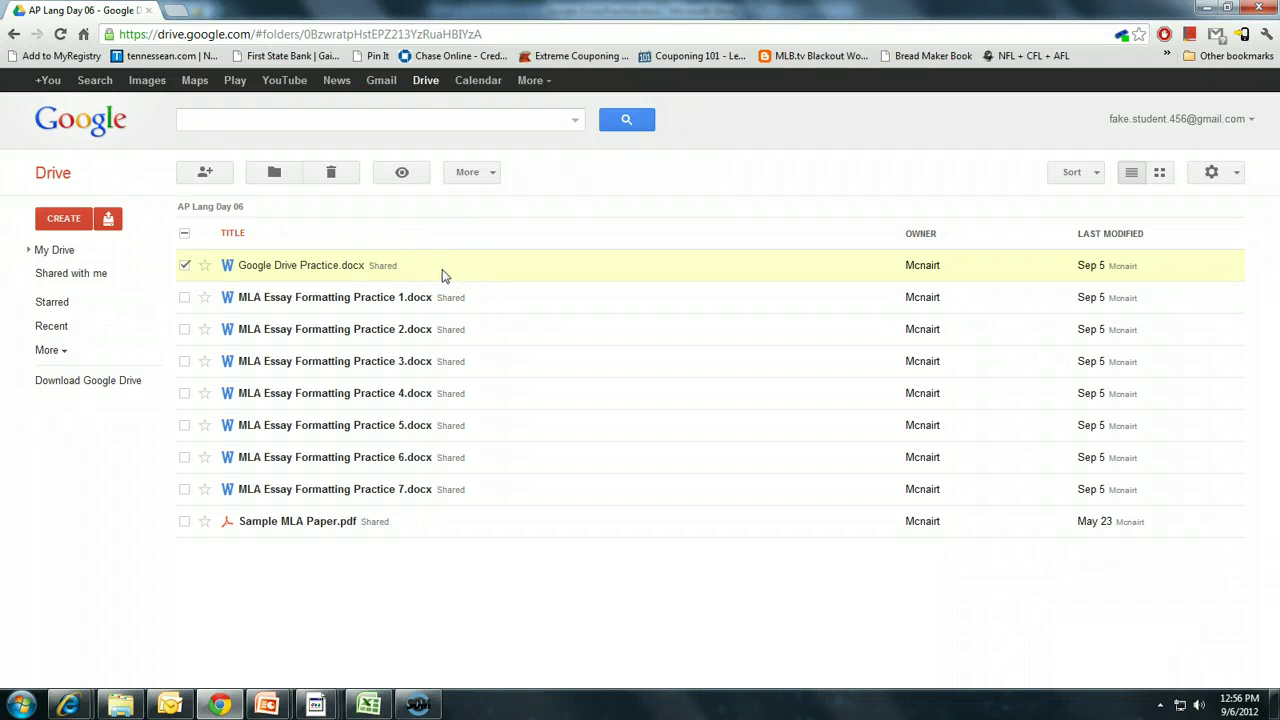
Bring back the Chrome window showing the AP Lang Day 06 folder's files
click(446, 270)
click(440, 271)
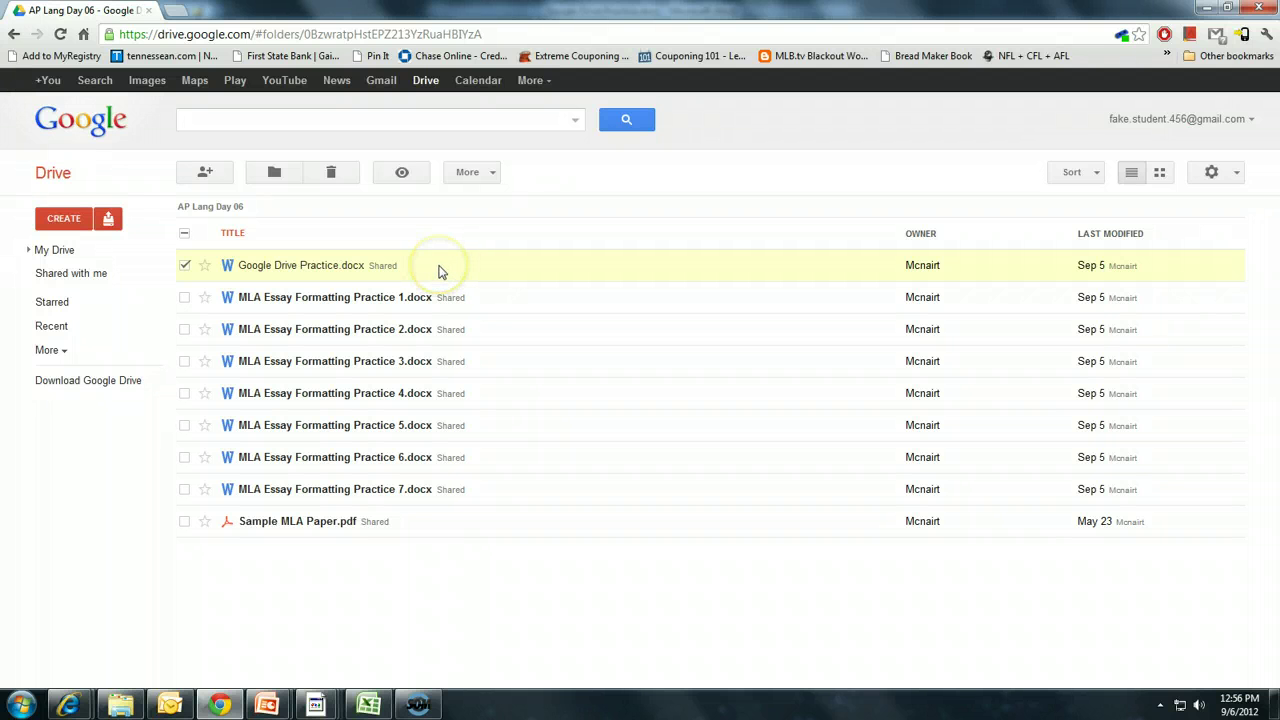